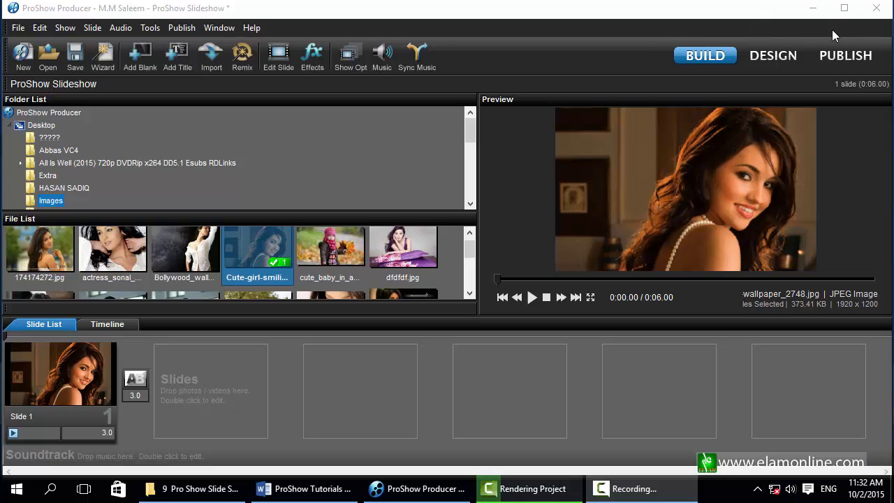
Check the tutorial topics document, then bring the ProShow slideshow back to the front.
{"action": "left_click", "coordinate": [812, 7]}
{"action": "left_click", "coordinate": [306, 488]}
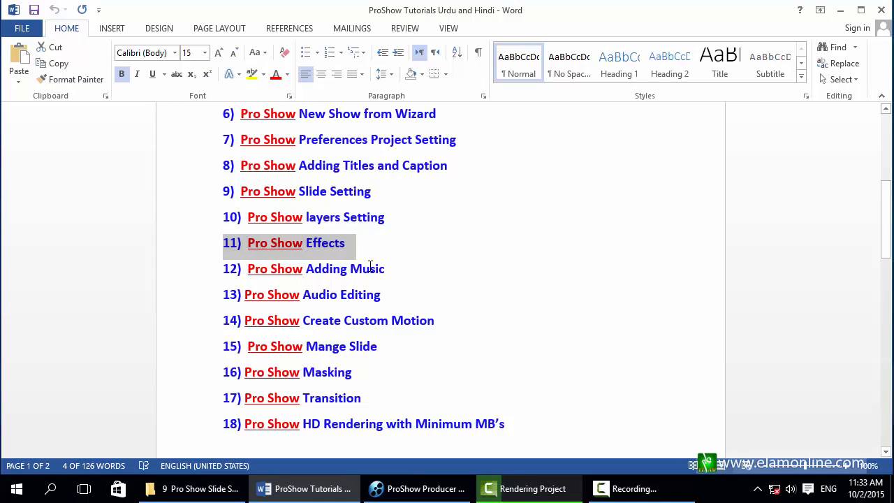
{"action": "left_click", "coordinate": [305, 489]}
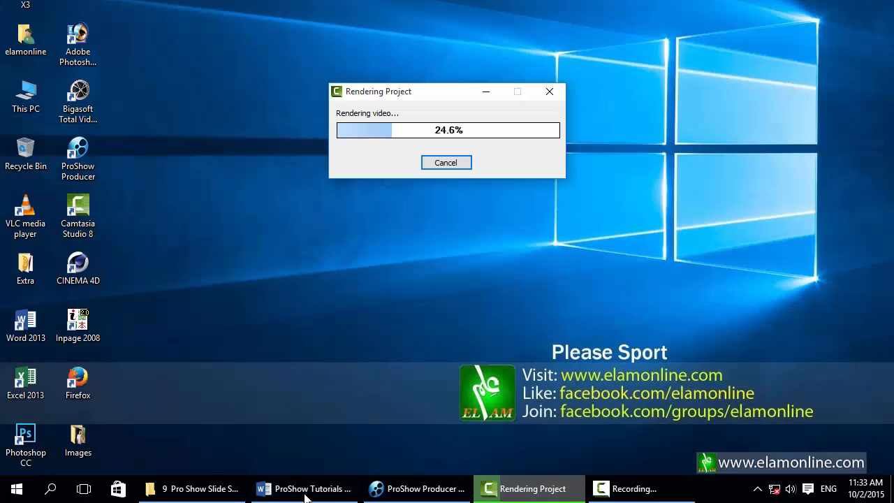
{"action": "left_click", "coordinate": [419, 488]}
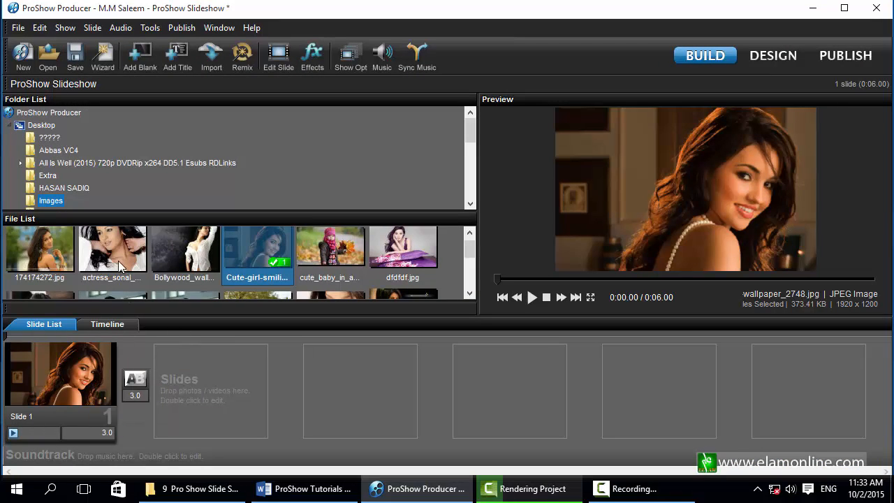
Add the actress_sonal portrait as Slide 2 and give Slides 1 and 2 6.0-second durations.
{"action": "left_click_drag", "start_coordinate": [116, 238], "coordinate": [212, 389]}
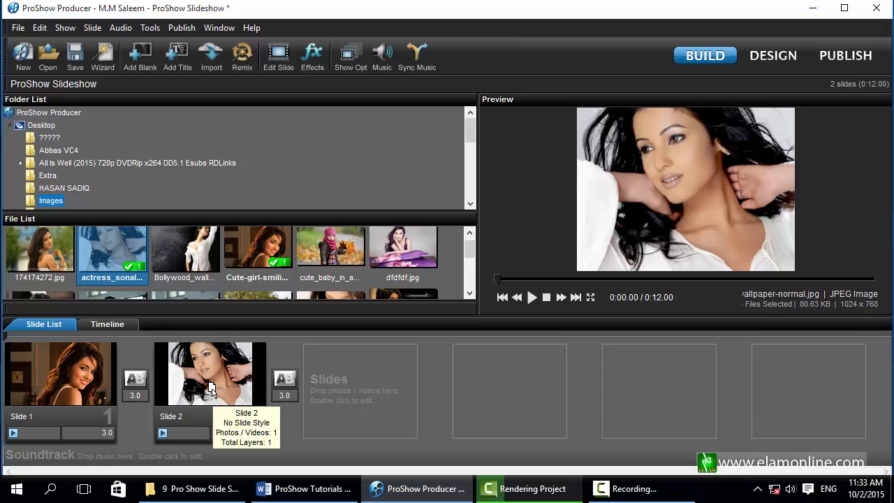
{"action": "left_click", "coordinate": [100, 434]}
{"action": "type", "text": "6"}
{"action": "key", "text": "Return"}
{"action": "left_click", "coordinate": [252, 433]}
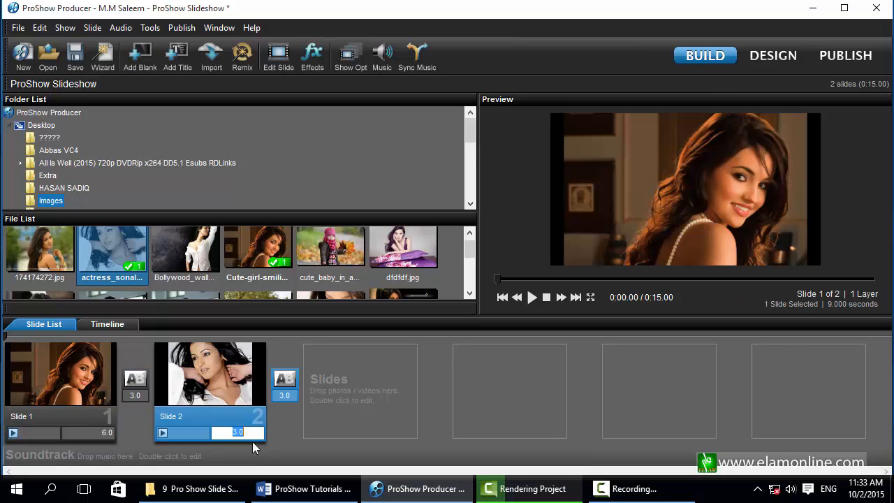
{"action": "type", "text": "6"}
{"action": "key", "text": "Return"}
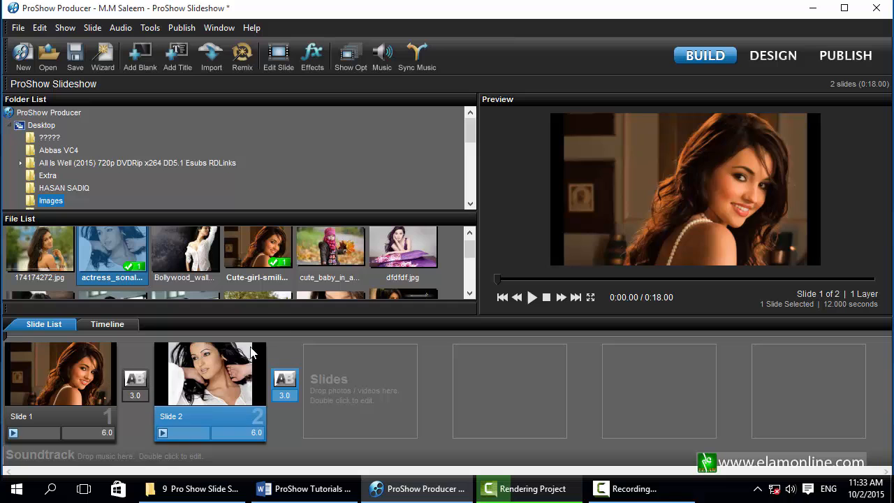
Add cute_baby and dfdfdf.jpg as Slides 3 and 4, then open Slide 1's transition chooser.
{"action": "left_click_drag", "start_coordinate": [335, 256], "coordinate": [362, 377]}
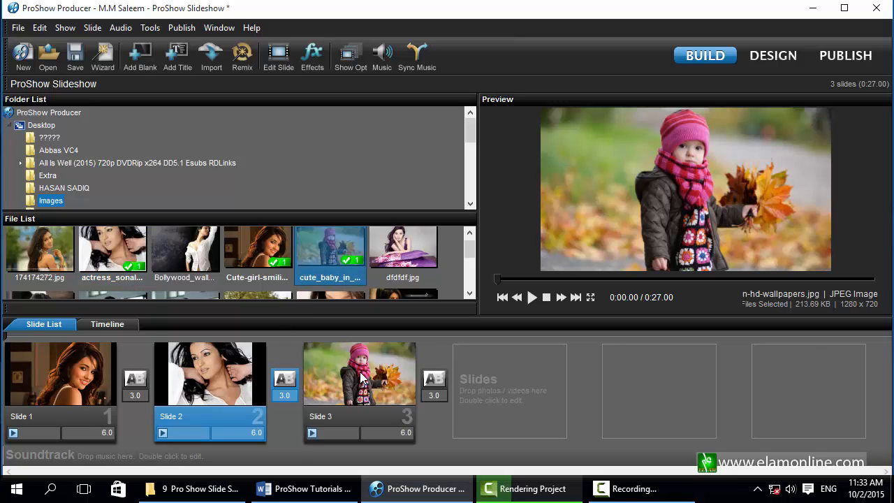
{"action": "left_click_drag", "start_coordinate": [393, 278], "coordinate": [493, 388]}
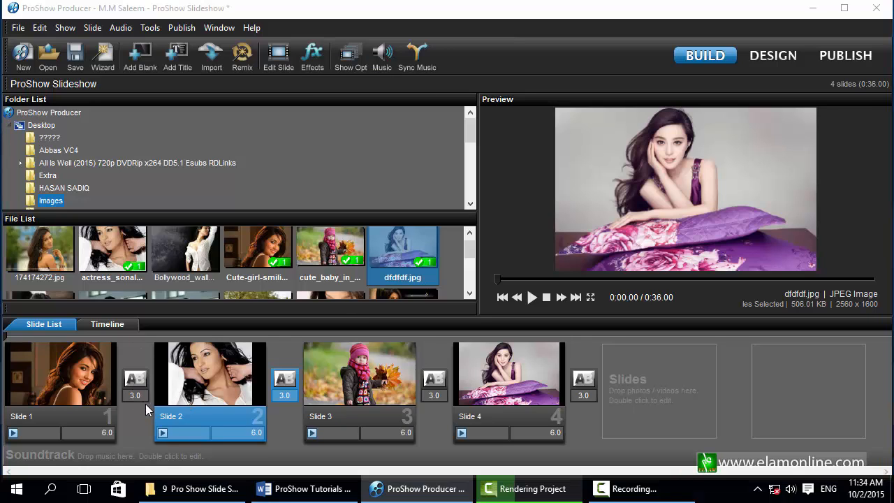
{"action": "left_click", "coordinate": [145, 404]}
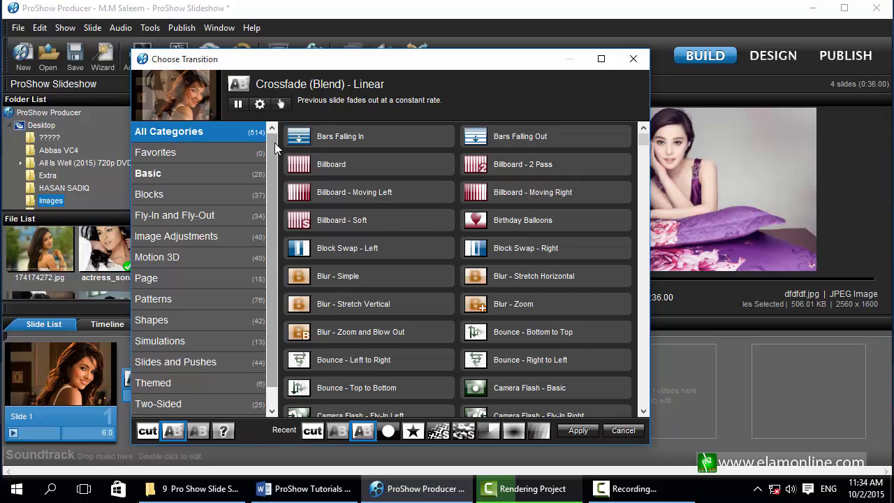
Preview Corner Press Blur - Right, Dissolve - Dip to Green, Double Image Slide and Double Vision transitions.
{"action": "mouse_move", "coordinate": [274, 142]}
{"action": "left_mouse_down"}
{"action": "mouse_move", "coordinate": [277, 189]}
{"action": "mouse_move", "coordinate": [276, 139]}
{"action": "left_mouse_up"}
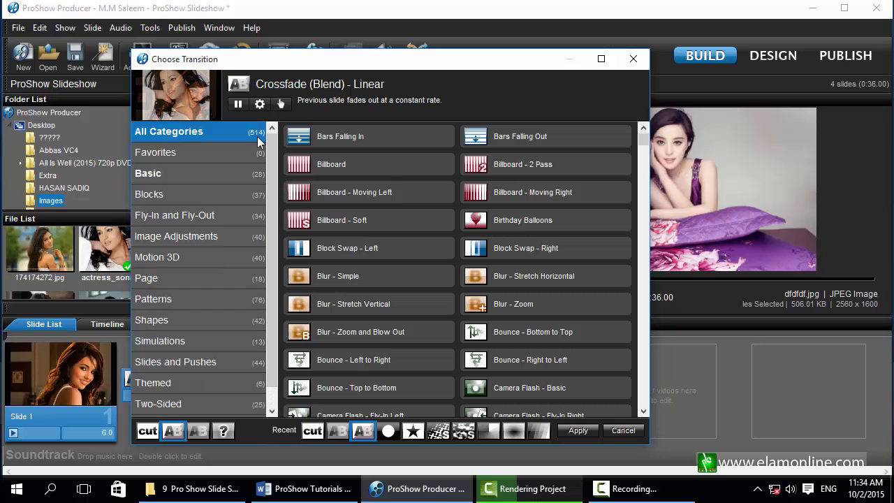
{"action": "left_click_drag", "start_coordinate": [645, 140], "coordinate": [645, 164]}
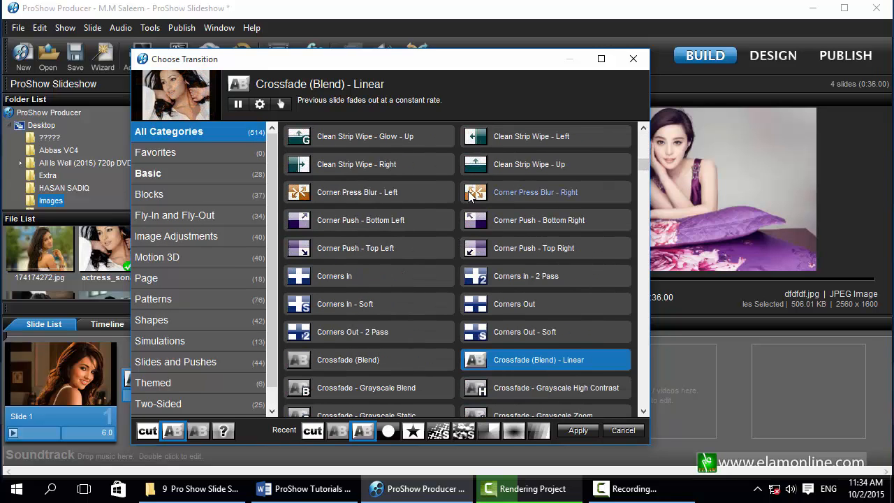
{"action": "left_click", "coordinate": [472, 199]}
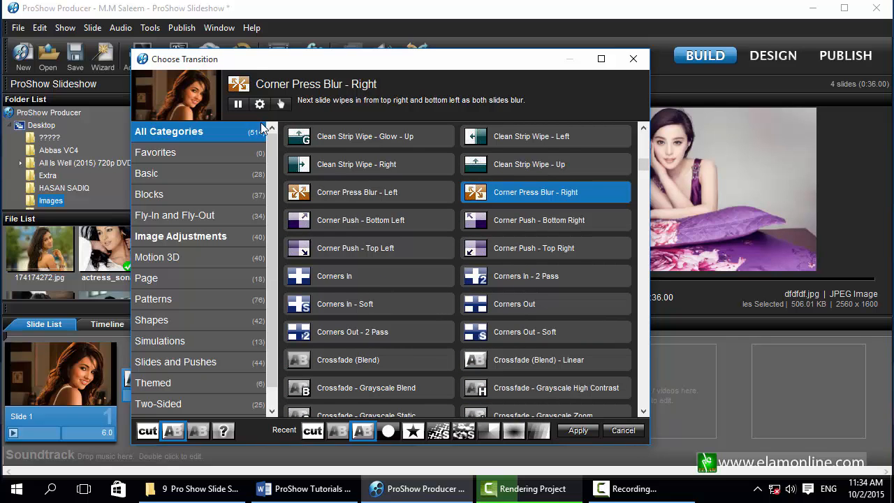
{"action": "left_click_drag", "start_coordinate": [645, 166], "coordinate": [647, 188]}
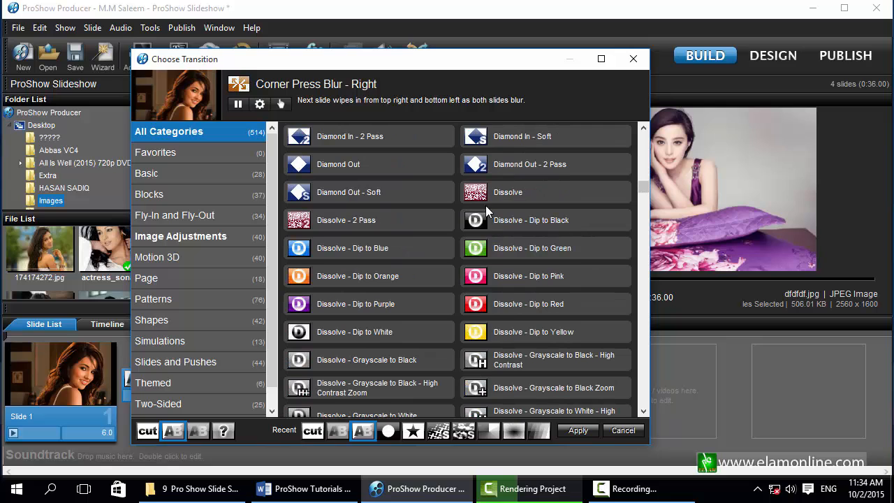
{"action": "left_click", "coordinate": [483, 250]}
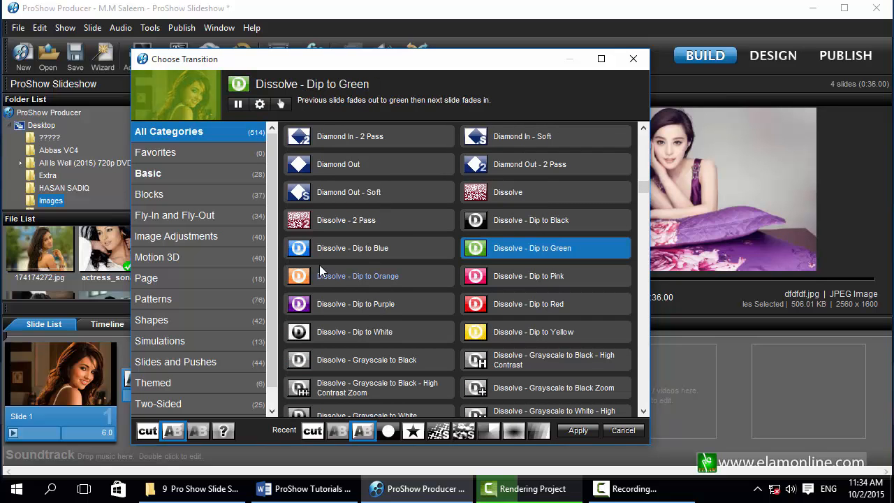
{"action": "scroll", "coordinate": [329, 290], "scroll_direction": "down", "scroll_amount": 3}
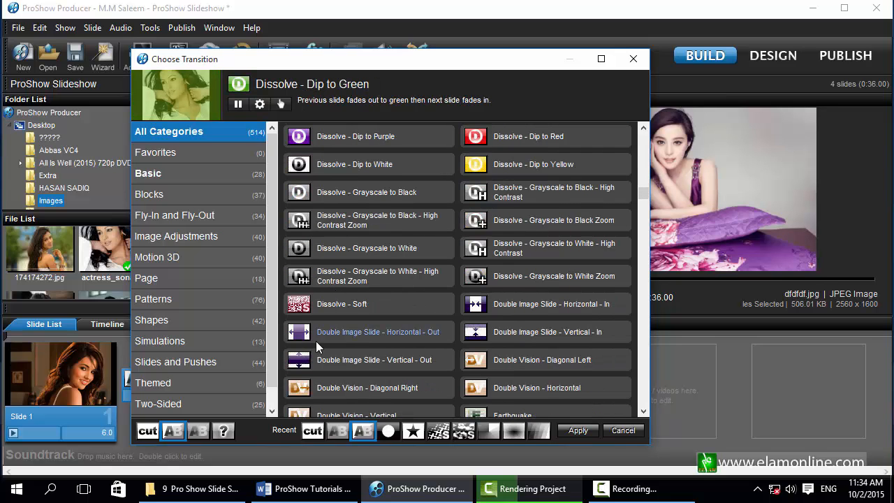
{"action": "left_click", "coordinate": [316, 341]}
{"action": "scroll", "coordinate": [316, 341], "scroll_direction": "down", "scroll_amount": 2}
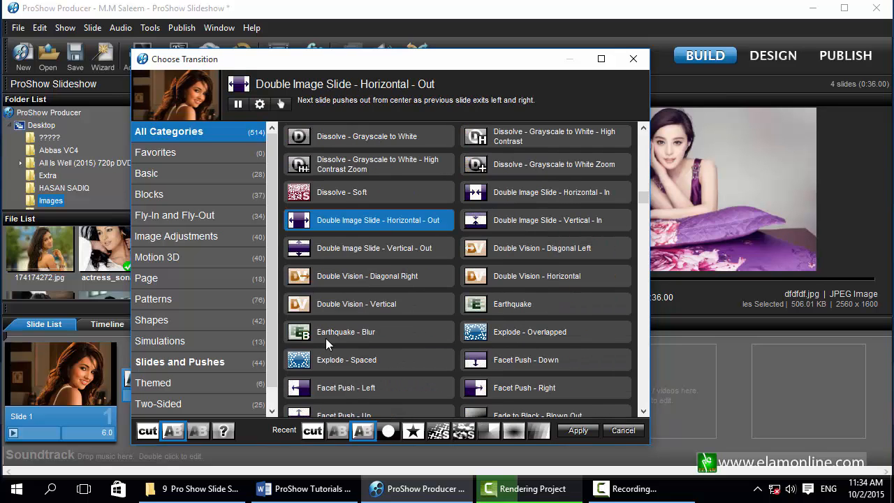
{"action": "left_click", "coordinate": [301, 276]}
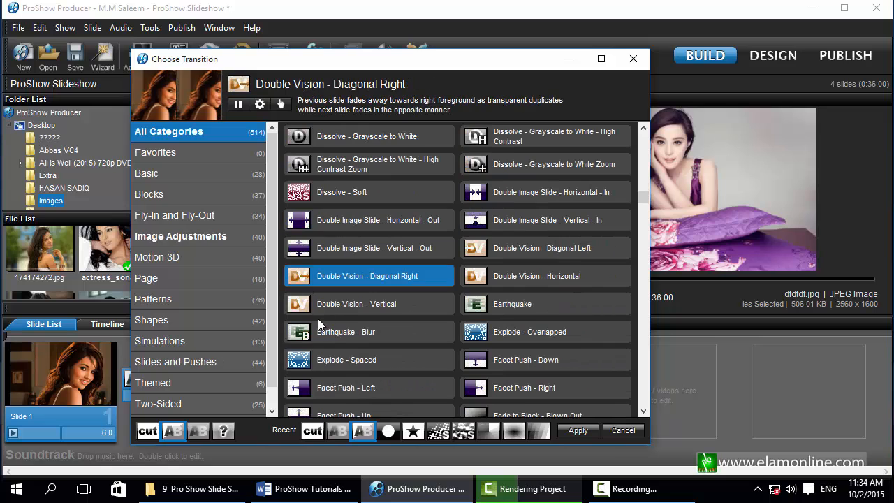
Preview Explode - Spaced, Fade to Black - Blown Out and Fashion Flash - Left transitions.
{"action": "left_click", "coordinate": [302, 361]}
{"action": "scroll", "coordinate": [426, 308], "scroll_direction": "down", "scroll_amount": 3}
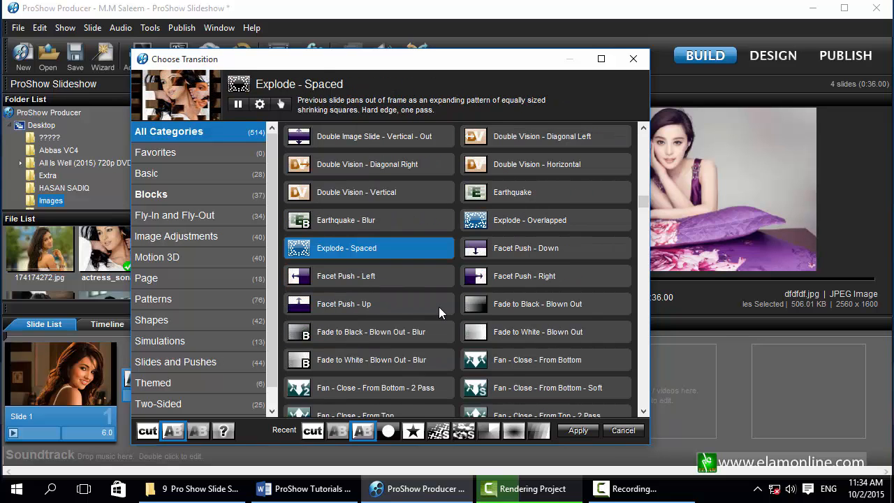
{"action": "left_click", "coordinate": [478, 250]}
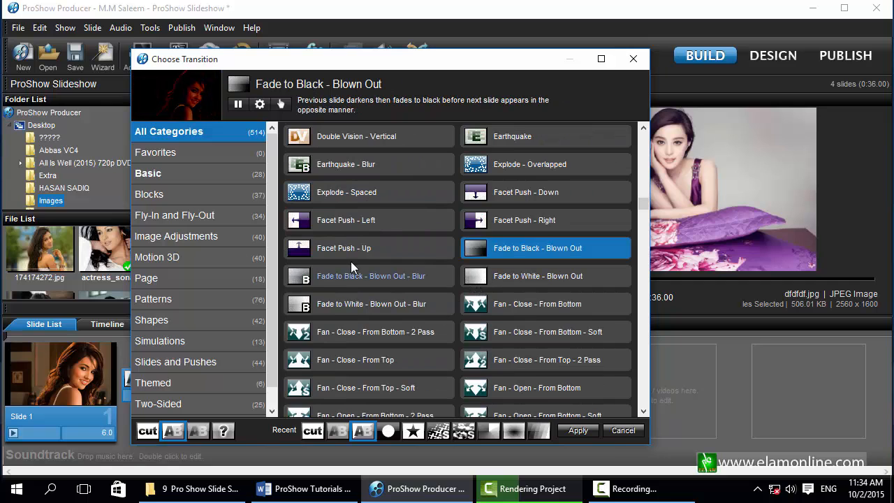
{"action": "scroll", "coordinate": [306, 269], "scroll_direction": "down", "scroll_amount": 5}
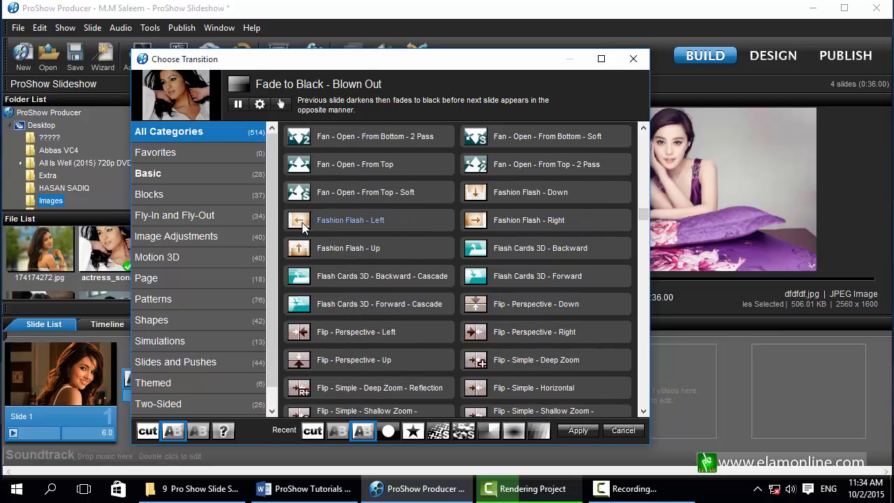
{"action": "left_click", "coordinate": [355, 220]}
{"action": "scroll", "coordinate": [336, 288], "scroll_direction": "down", "scroll_amount": 4}
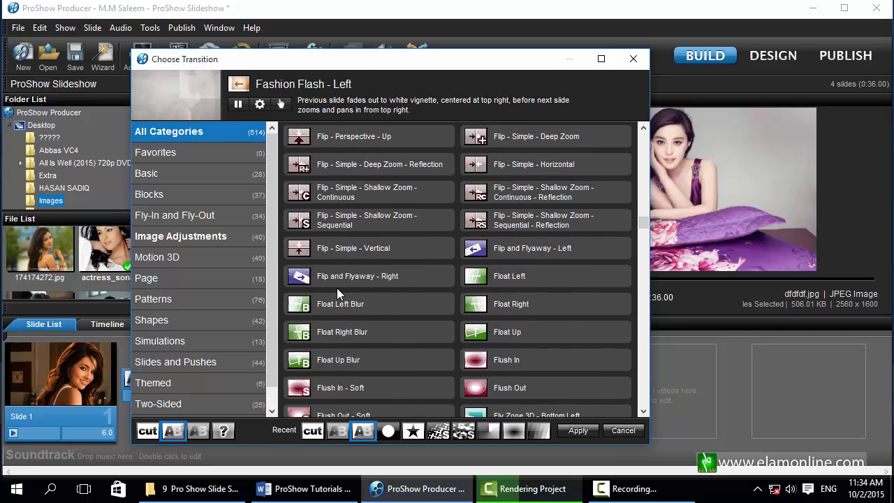
{"action": "scroll", "coordinate": [336, 287], "scroll_direction": "down", "scroll_amount": 3}
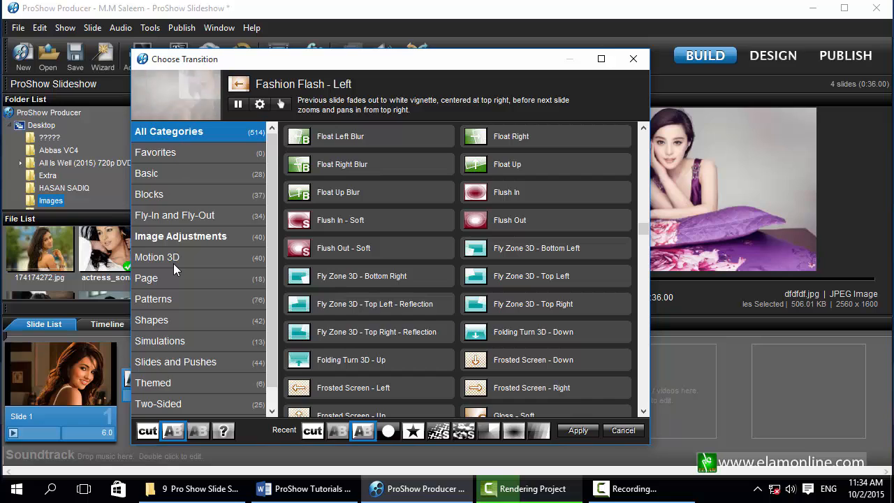
{"action": "scroll", "coordinate": [173, 263], "scroll_direction": "down", "scroll_amount": 1}
Preview Folding Turn 3D - Up, Frosted Screen - Left and Paintbrush - From Top - Soft transitions.
{"action": "left_click", "coordinate": [305, 362]}
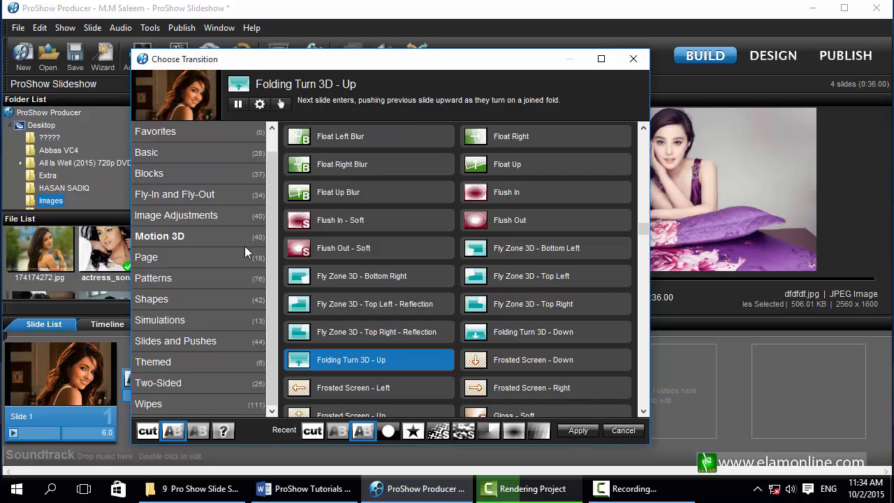
{"action": "left_click", "coordinate": [303, 390]}
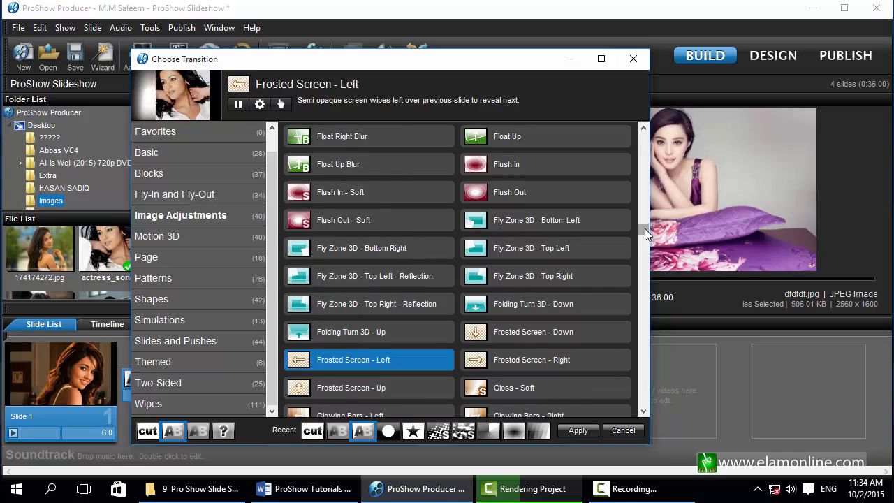
{"action": "left_click_drag", "start_coordinate": [644, 229], "coordinate": [649, 258]}
{"action": "left_click", "coordinate": [479, 281]}
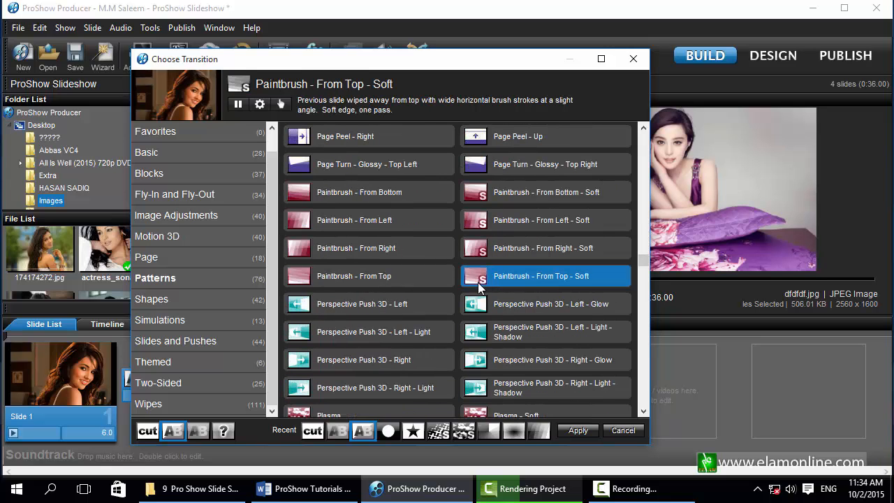
Apply the Sparkle transition after Slide 1.
{"action": "left_click_drag", "start_coordinate": [643, 267], "coordinate": [646, 324]}
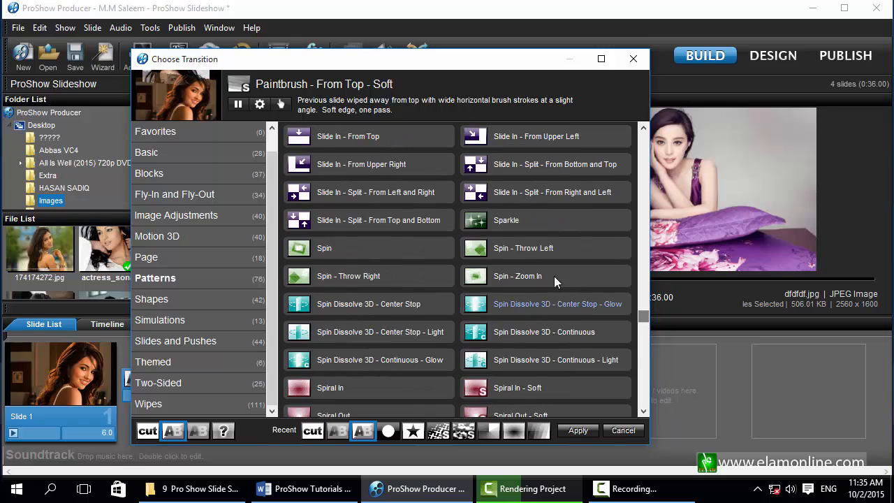
{"action": "left_click", "coordinate": [500, 227]}
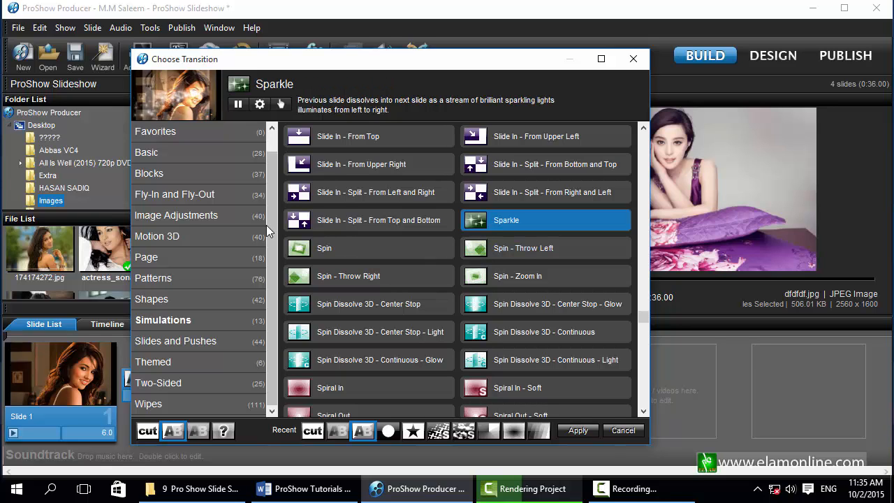
{"action": "left_click", "coordinate": [577, 430]}
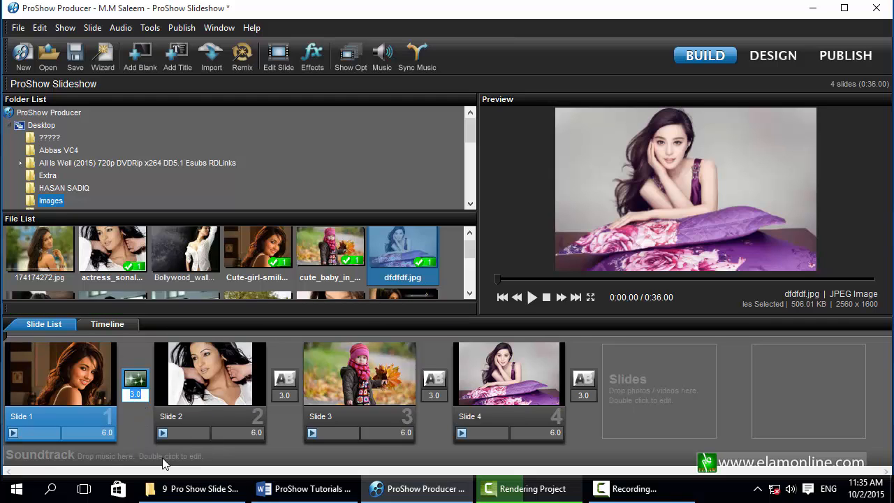
Confirm a 5-second Sparkle duration, scrub to about 0:05, then play and pause the preview.
{"action": "key", "text": "Return"}
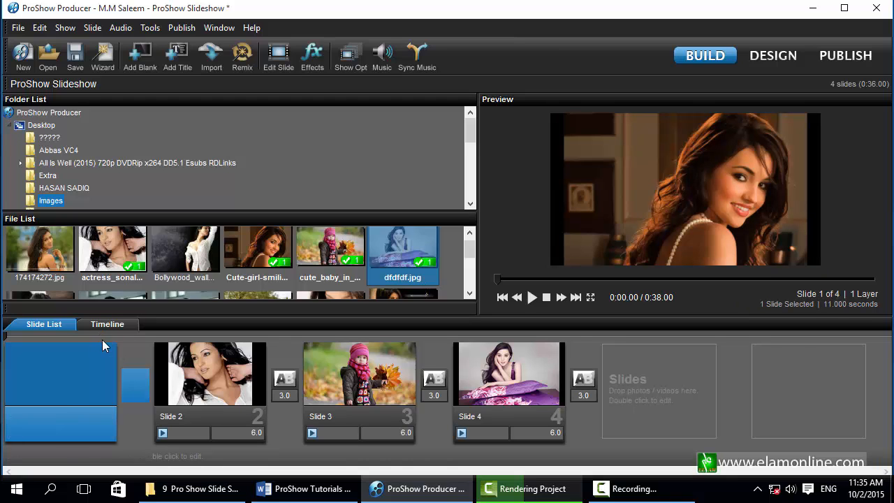
{"action": "left_click_drag", "start_coordinate": [103, 337], "coordinate": [111, 336]}
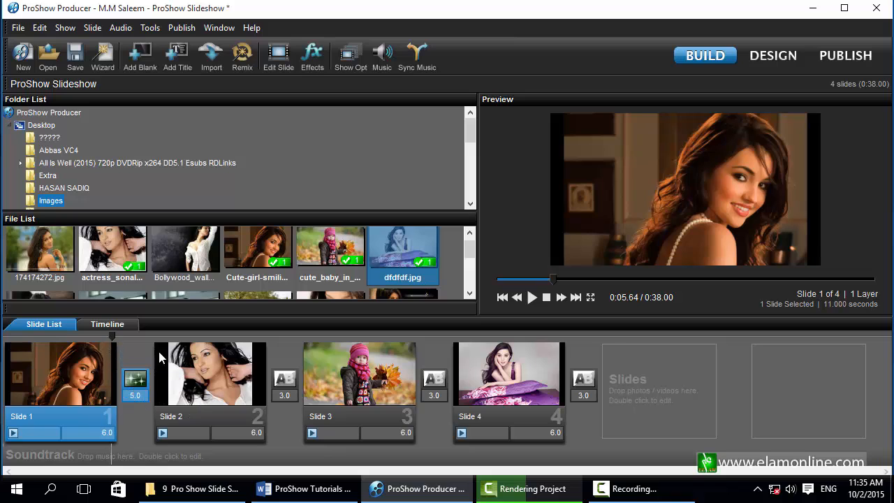
{"action": "left_click", "coordinate": [532, 299]}
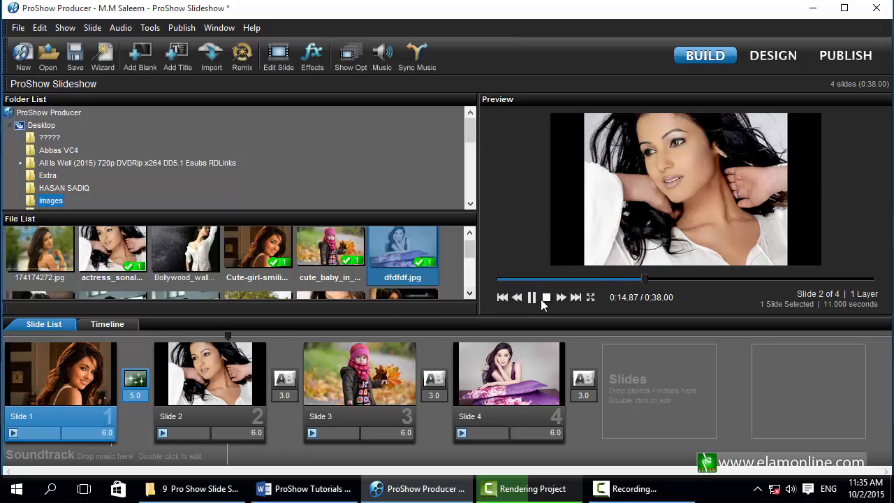
{"action": "key", "text": "space"}
Scrub back to the Sparkle transition and lengthen it to 8 seconds.
{"action": "left_click_drag", "start_coordinate": [128, 336], "coordinate": [120, 338]}
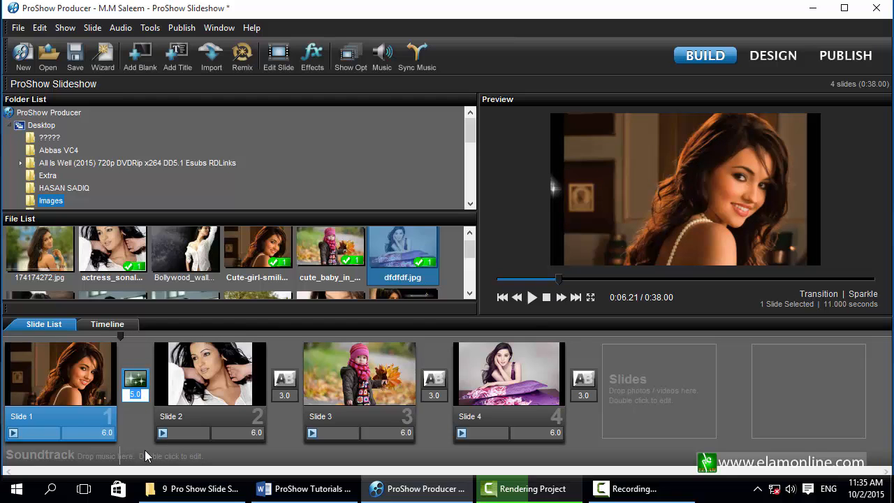
{"action": "type", "text": "8"}
{"action": "key", "text": "Return"}
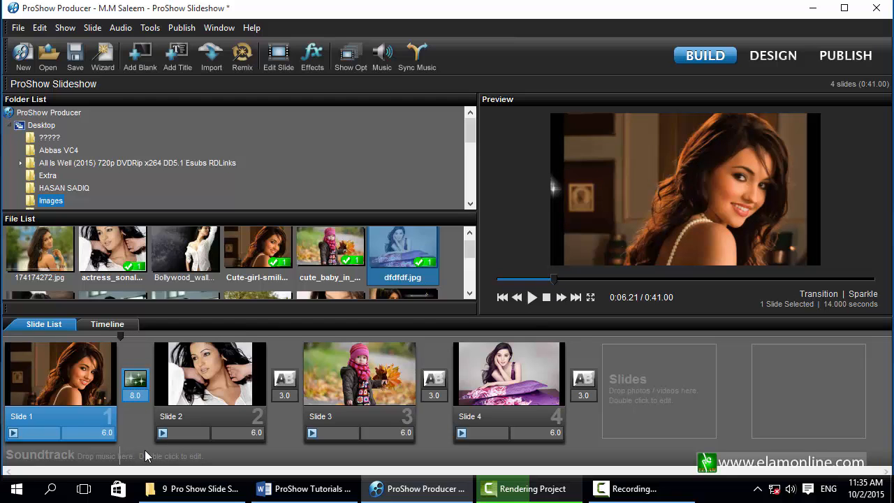
Select Slide 2, reopen Slide 1's Choose Transition dialog and move it toward the screen centre.
{"action": "left_click", "coordinate": [249, 359]}
{"action": "left_click", "coordinate": [136, 377]}
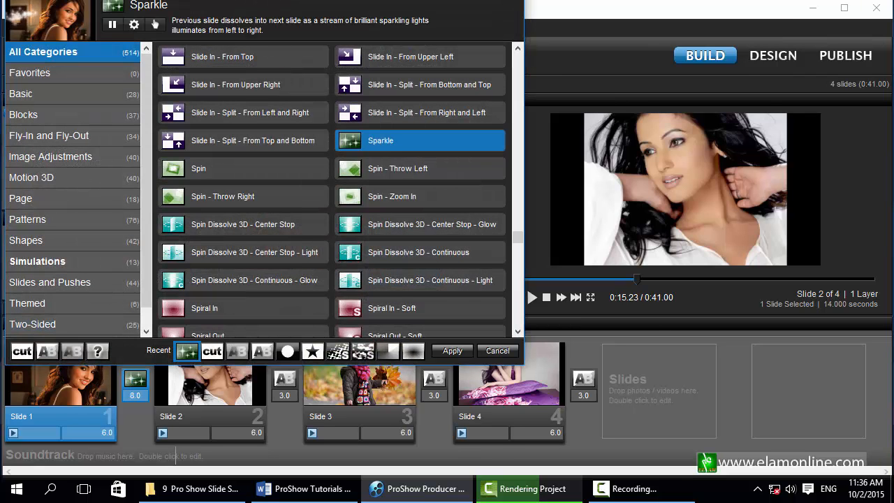
{"action": "left_click_drag", "start_coordinate": [312, 19], "coordinate": [402, 68]}
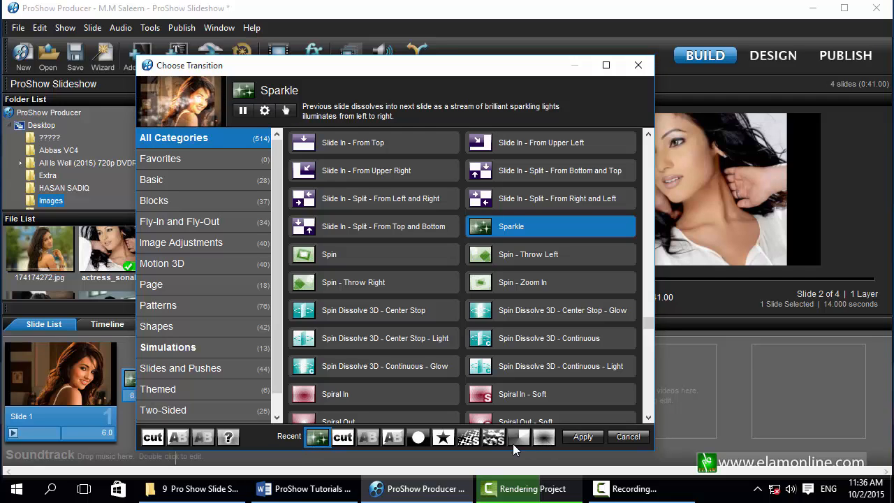
{"action": "left_click", "coordinate": [264, 111]}
{"action": "left_click_drag", "start_coordinate": [404, 0], "coordinate": [413, 32]}
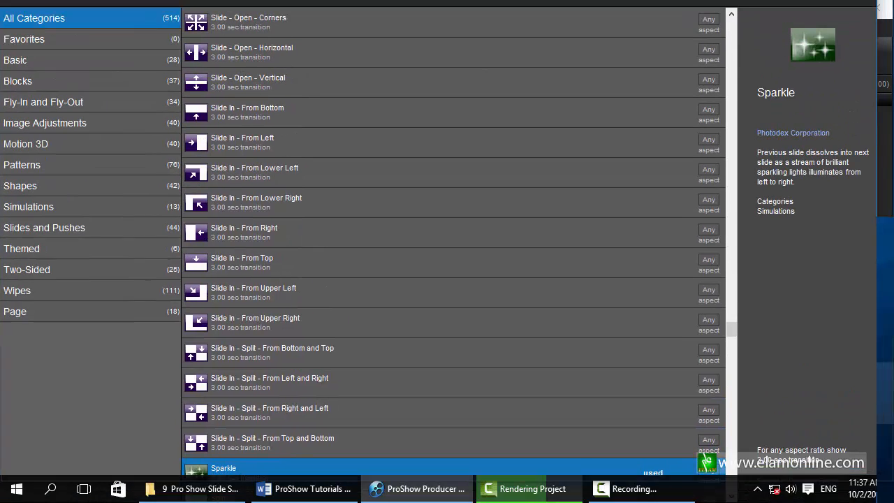
{"action": "left_click_drag", "start_coordinate": [498, 1], "coordinate": [475, 0]}
{"action": "left_click", "coordinate": [829, 412]}
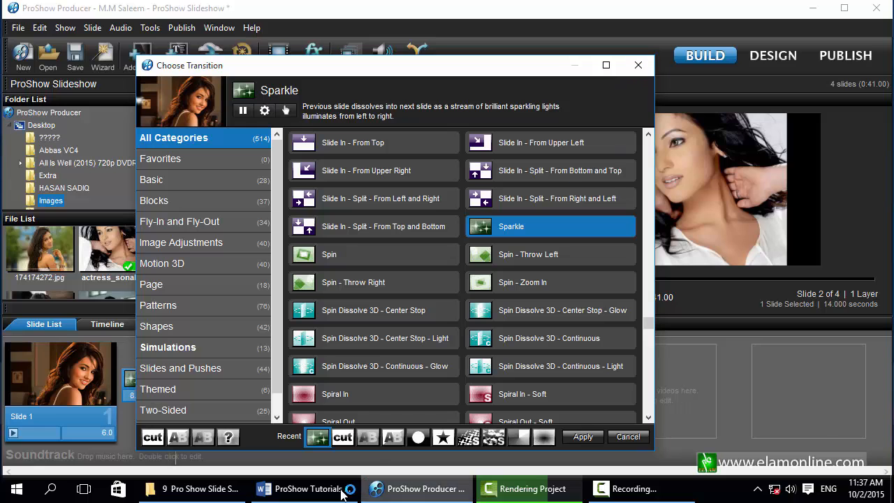
{"action": "left_click", "coordinate": [313, 489]}
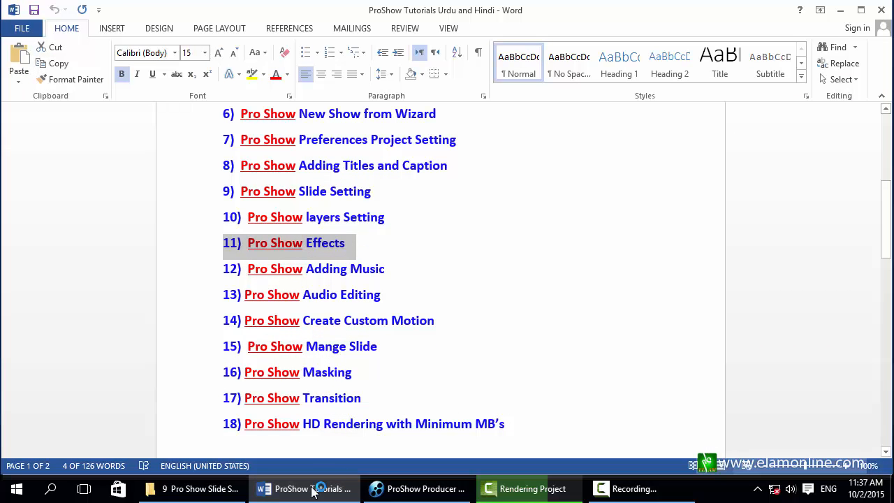
{"action": "mouse_move", "coordinate": [311, 493]}
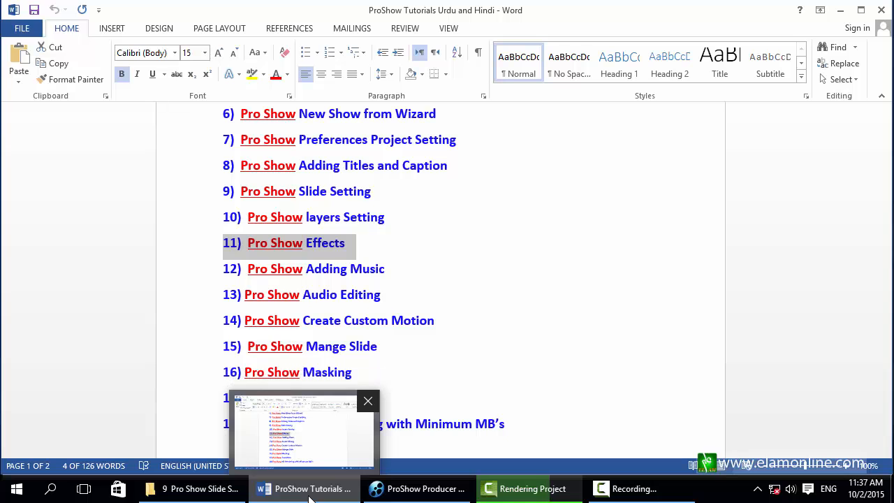
{"action": "left_click", "coordinate": [311, 497]}
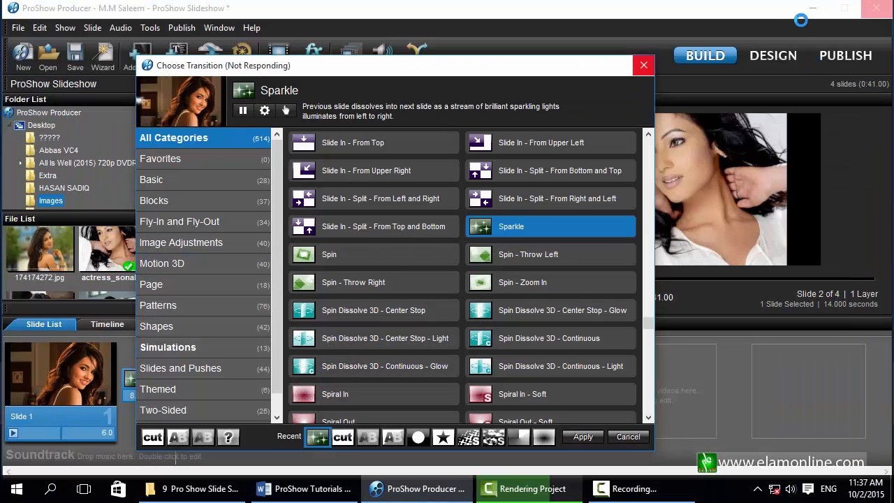